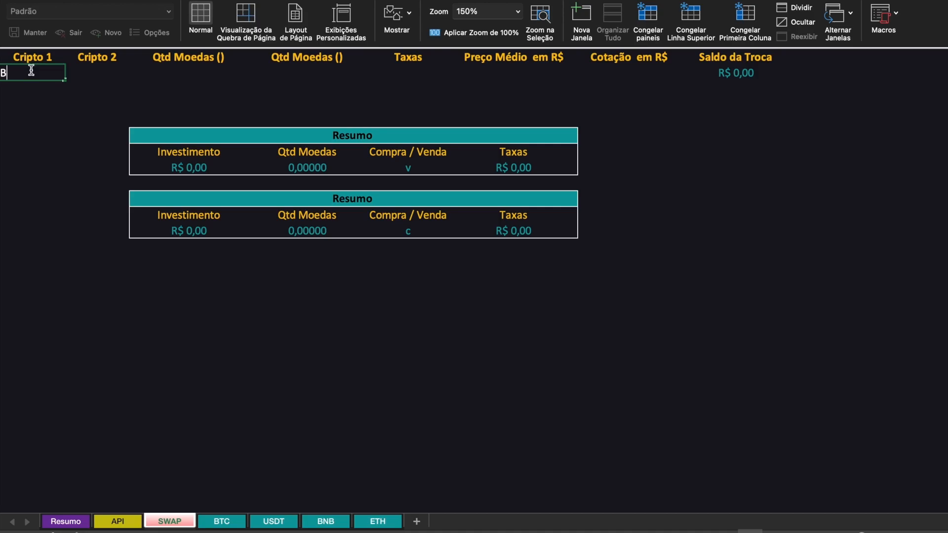
# - Enter BTC as Cripto 1 and USDT as Cripto 2 in the first row of the SWAP sheet
pyautogui.write('TC')
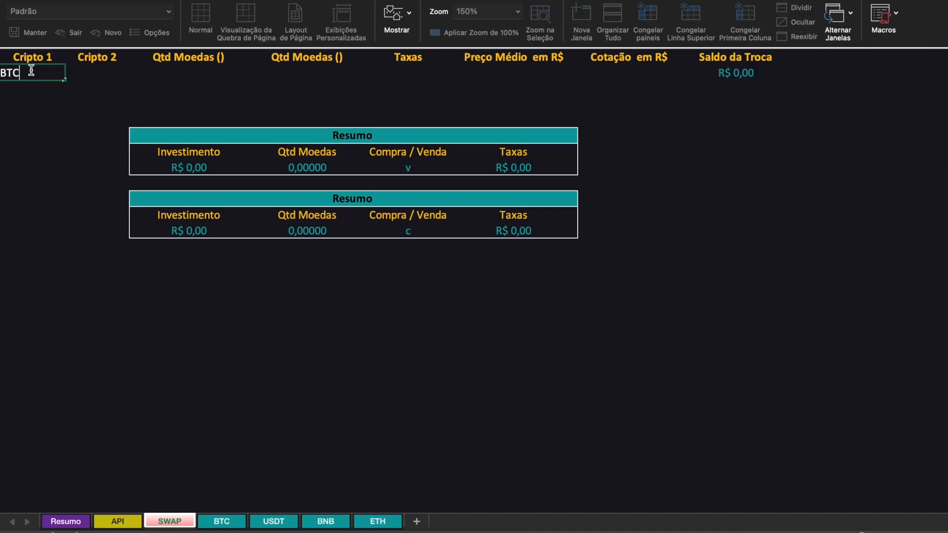
pyautogui.press('Tab')
pyautogui.write('U')
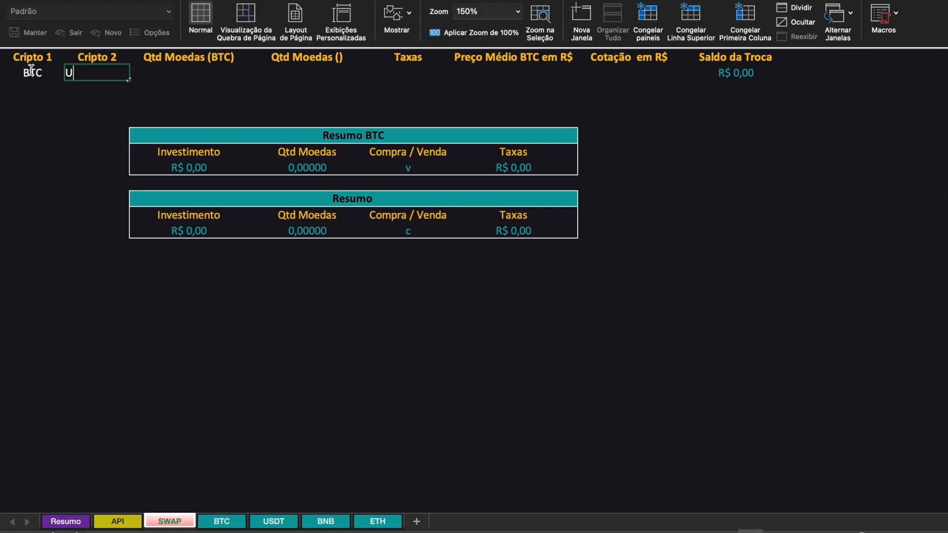
pyautogui.write('SDT')
pyautogui.press('Return')
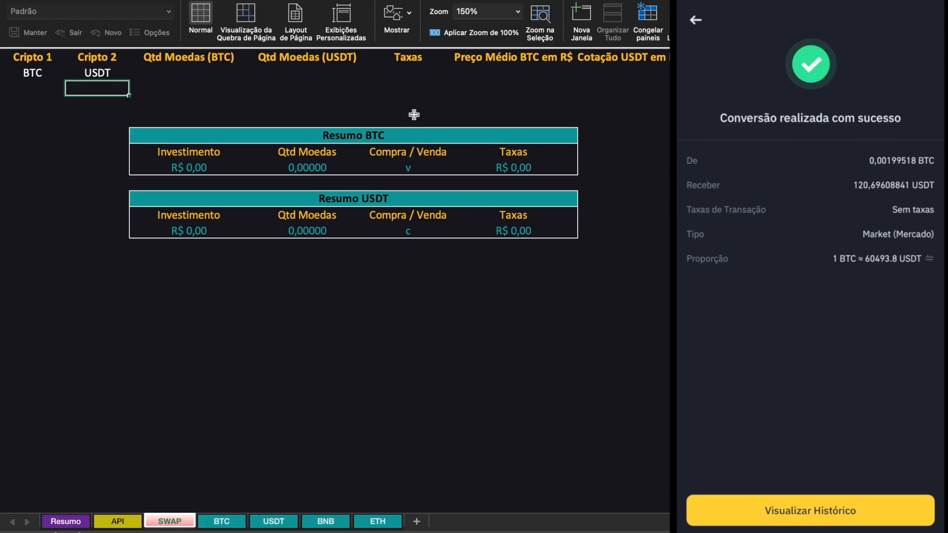
# - Enter the converted quantities for the swap: 0,00199518 for BTC and 120,69608841 for USDT
pyautogui.click(180, 74)
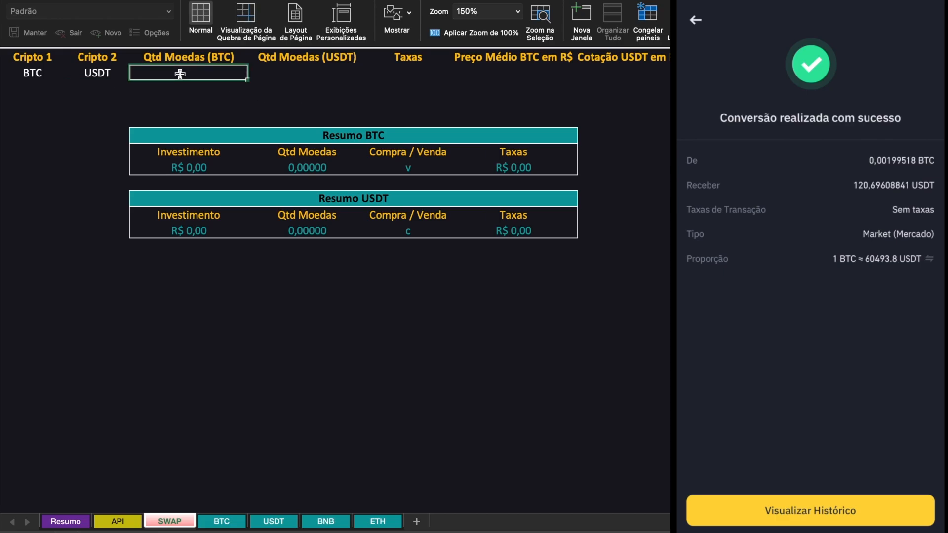
pyautogui.write('0,00')
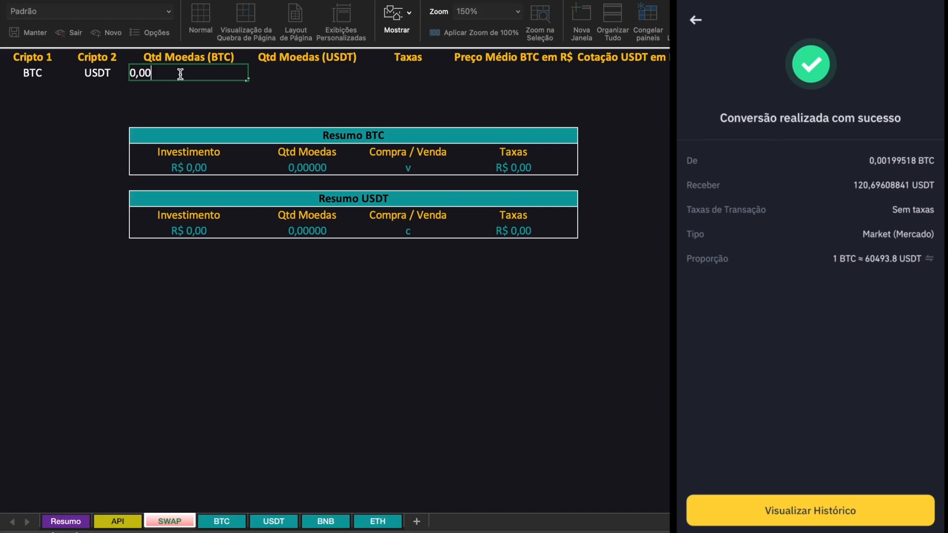
pyautogui.write('1995')
pyautogui.press('Tab')
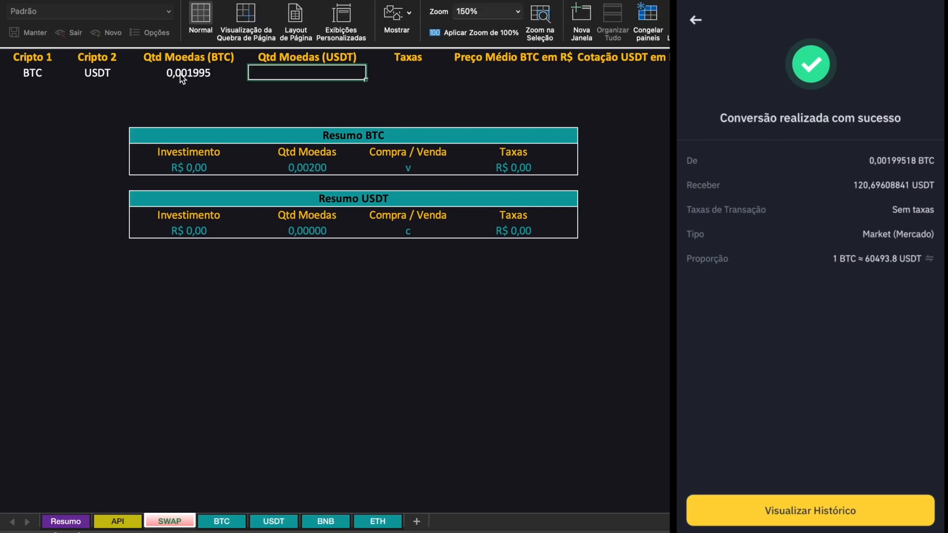
pyautogui.write('120,')
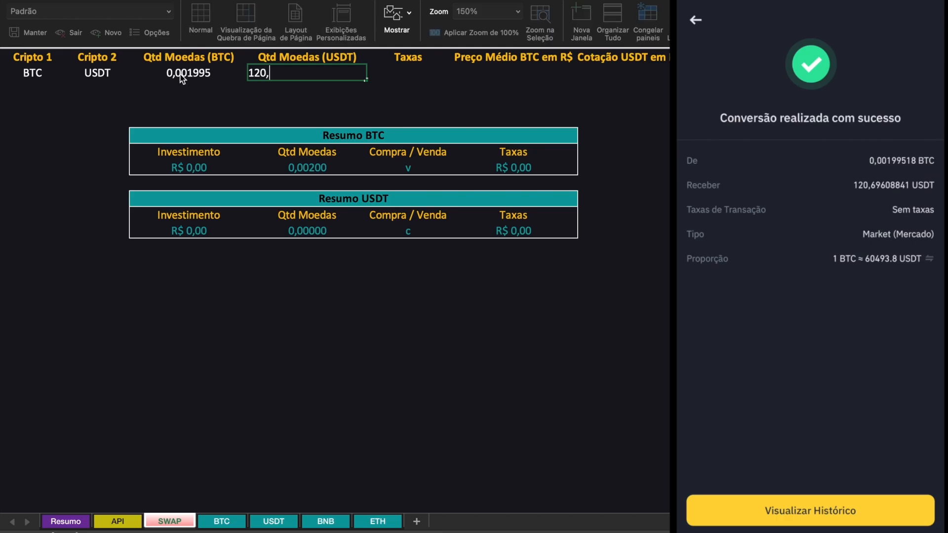
pyautogui.write('69608841')
pyautogui.press('Return')
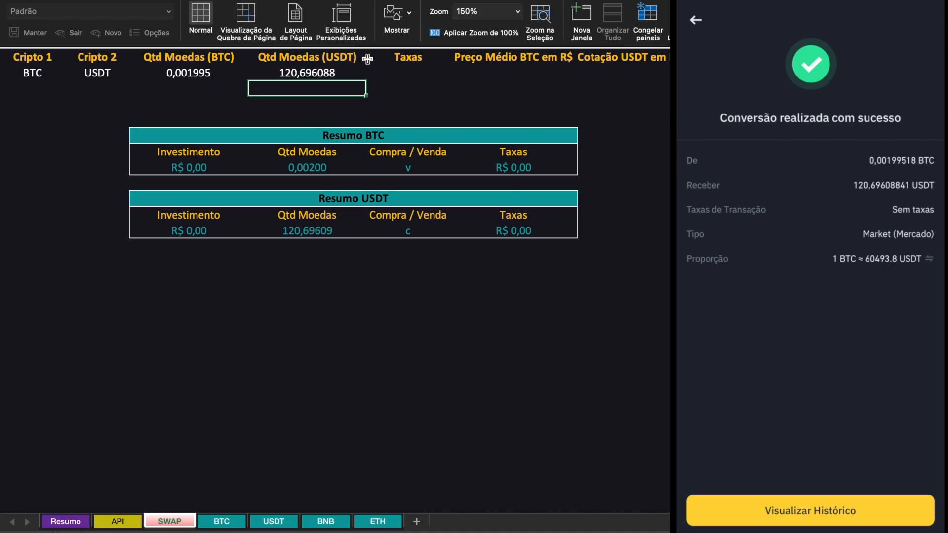
# - Set the swap's fees under Taxas to 0
pyautogui.click(414, 71)
pyautogui.write('0')
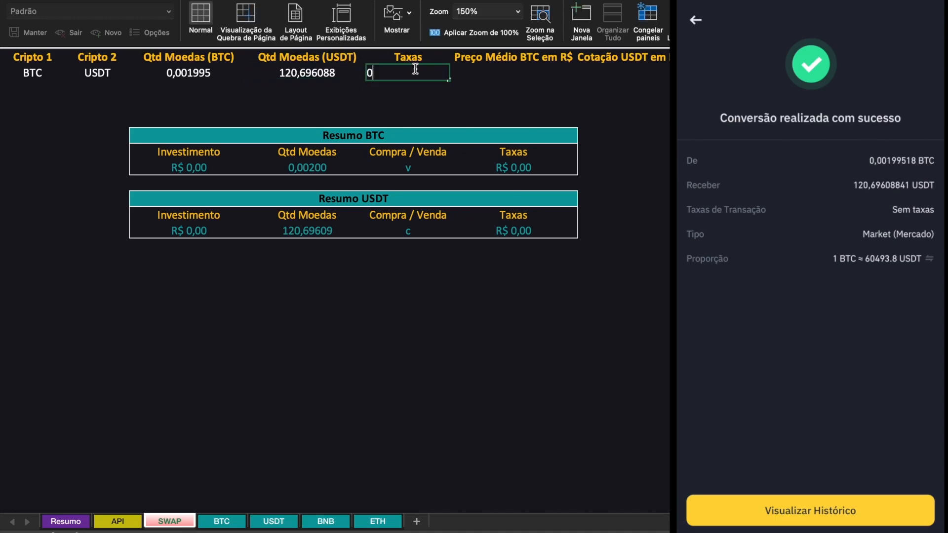
pyautogui.press('Return')
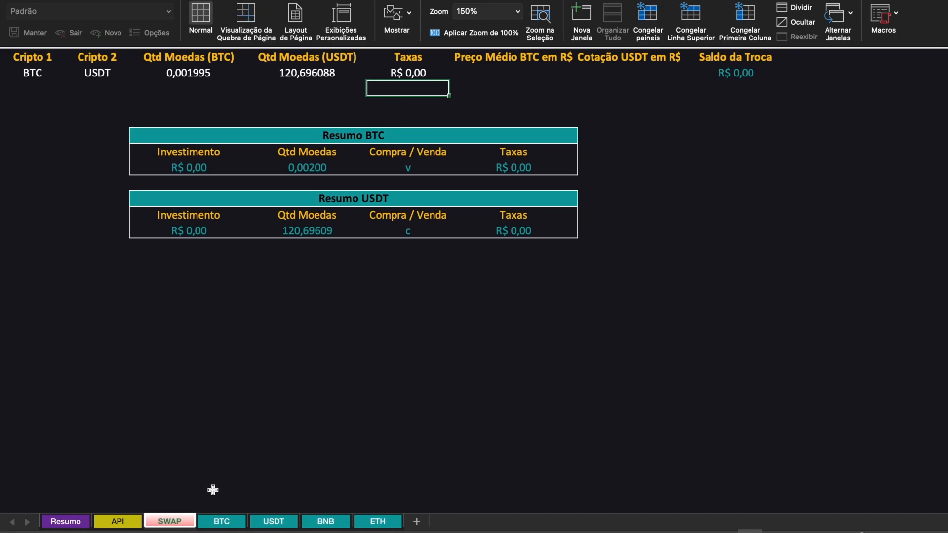
# - Copy the Preço Médio from the BTC sheet's summary and paste it as values under Preço Médio BTC em R$ on the SWAP sheet
pyautogui.click(219, 521)
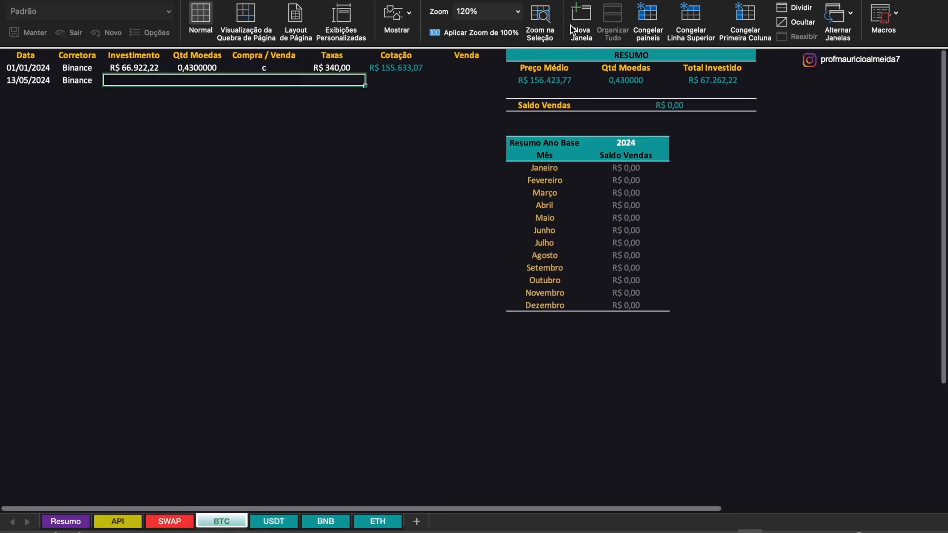
pyautogui.click(547, 81)
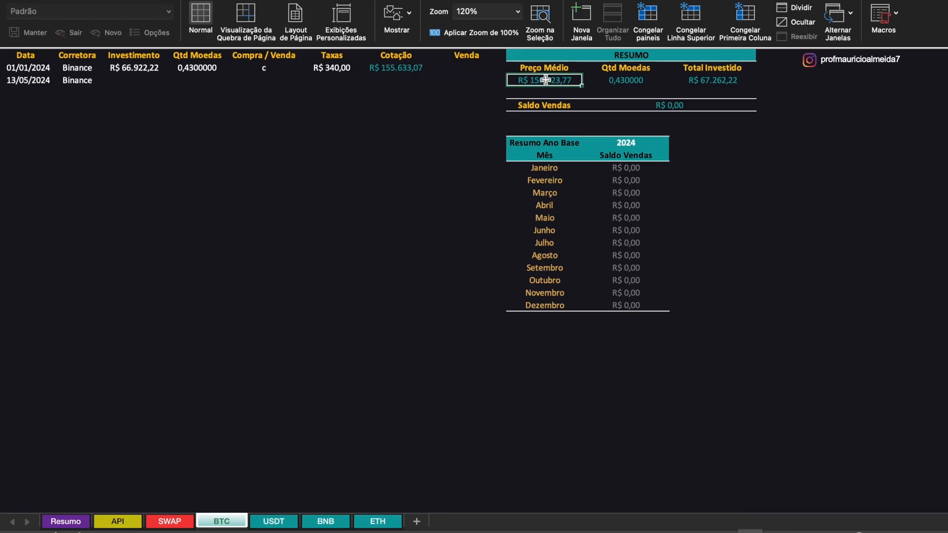
pyautogui.rightClick(549, 82)
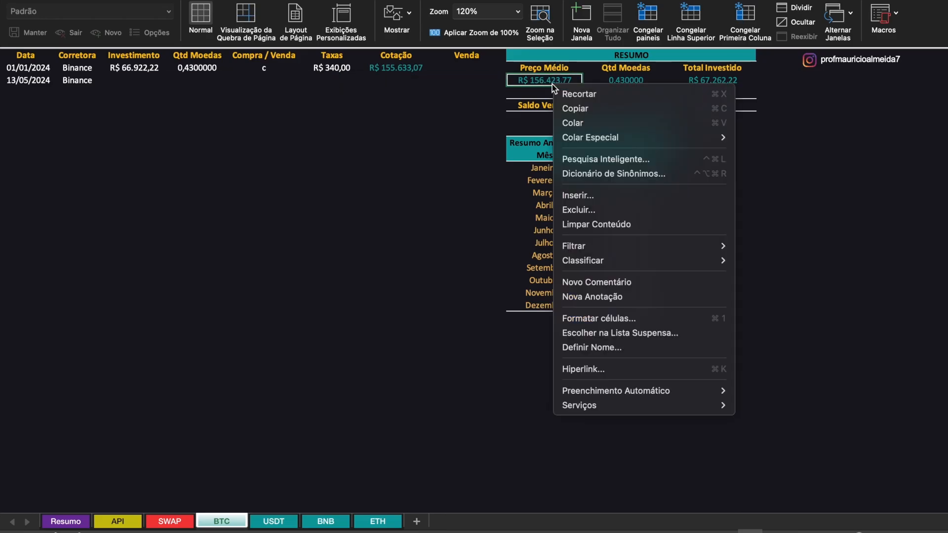
pyautogui.click(568, 109)
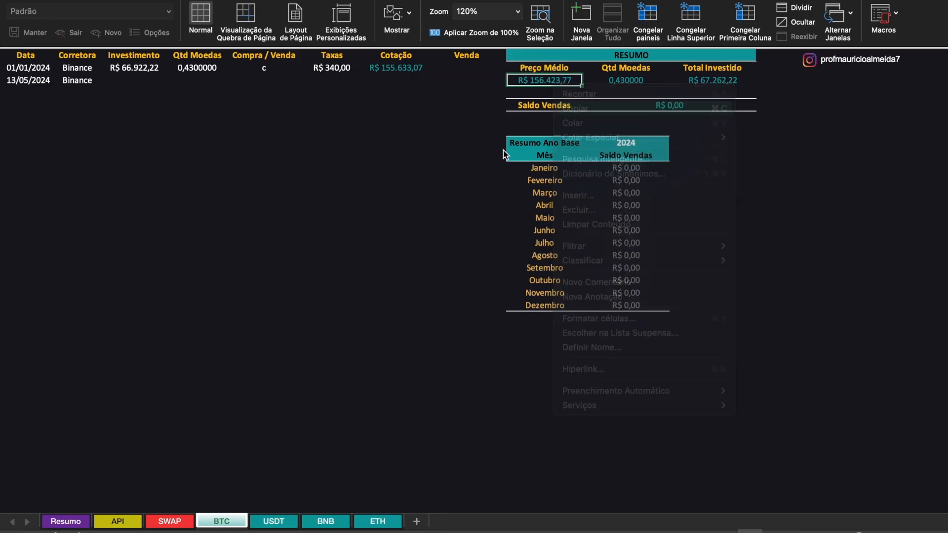
pyautogui.click(167, 523)
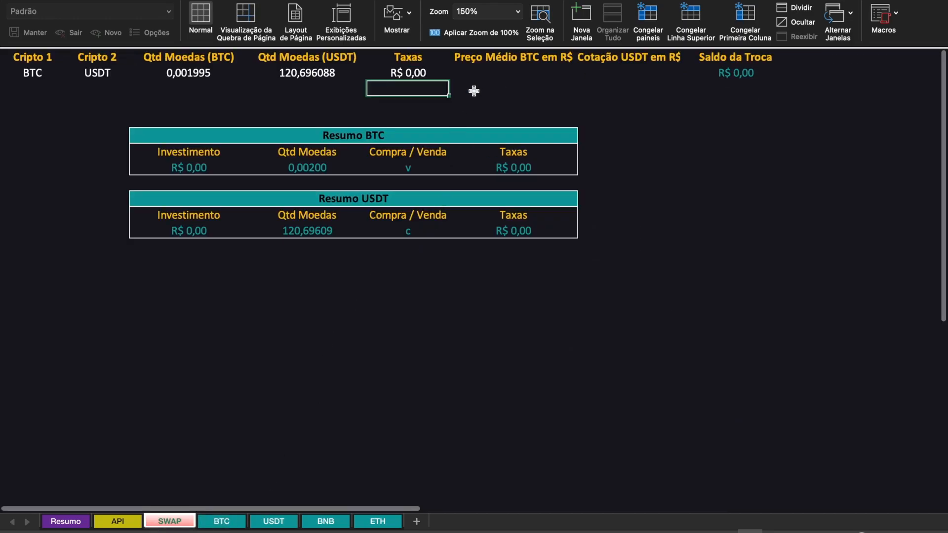
pyautogui.click(490, 75)
pyautogui.rightClick(489, 75)
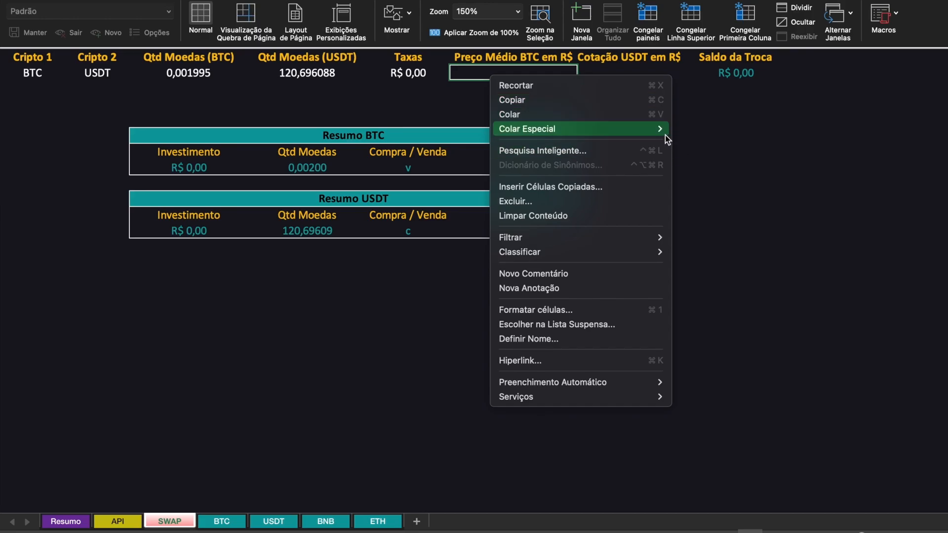
pyautogui.moveTo(661, 131)
pyautogui.click(703, 245)
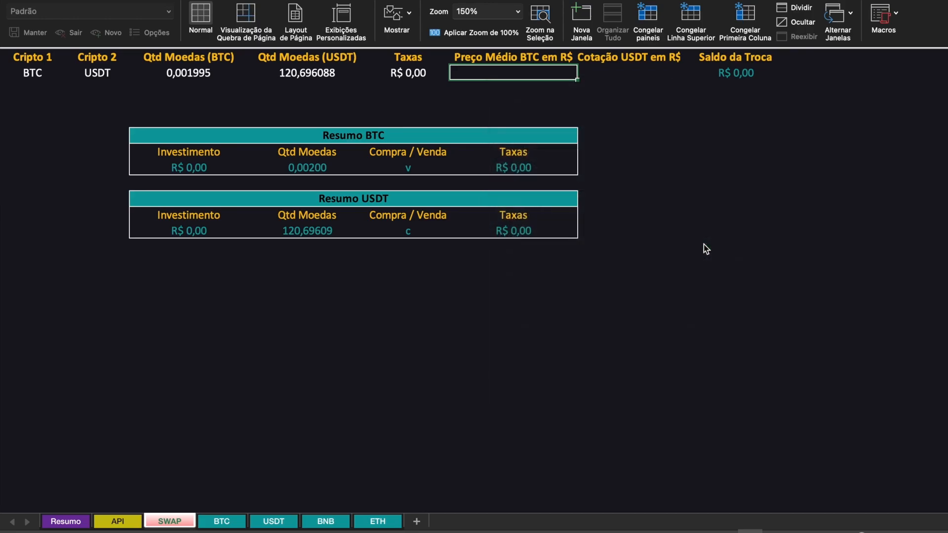
# - Set Cotação USDT em R$ to 5,14926026 using the Binance conversion rate
pyautogui.click(629, 73)
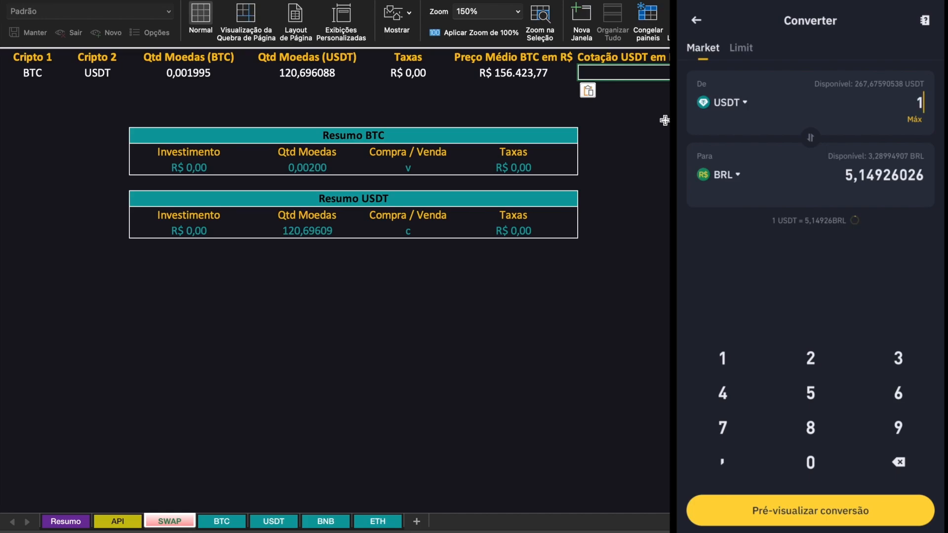
pyautogui.write('5,149')
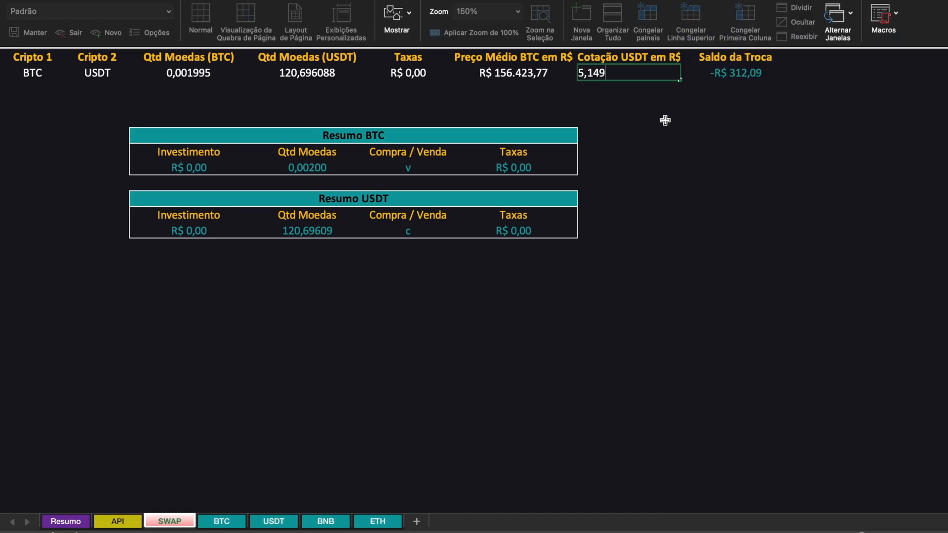
pyautogui.write('26026')
pyautogui.press('Return')
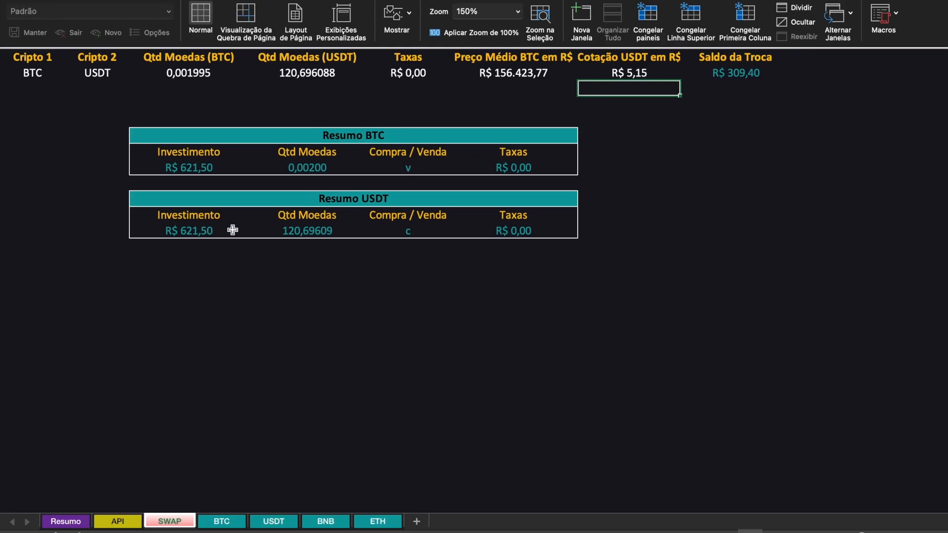
# - Copy the Resumo BTC data row and paste it as values from Investimento through Taxas in the BTC sheet's 13/05/2024 row
pyautogui.click(620, 213)
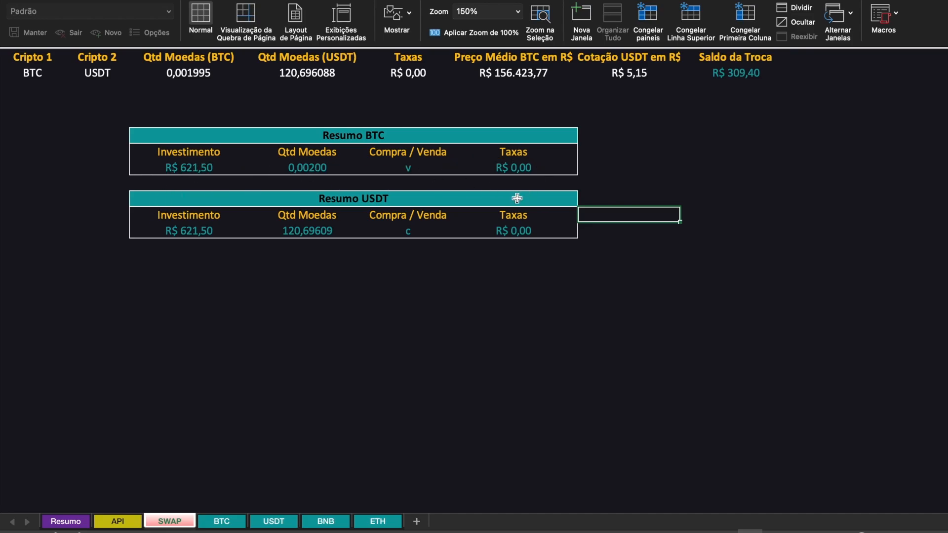
pyautogui.click(188, 168)
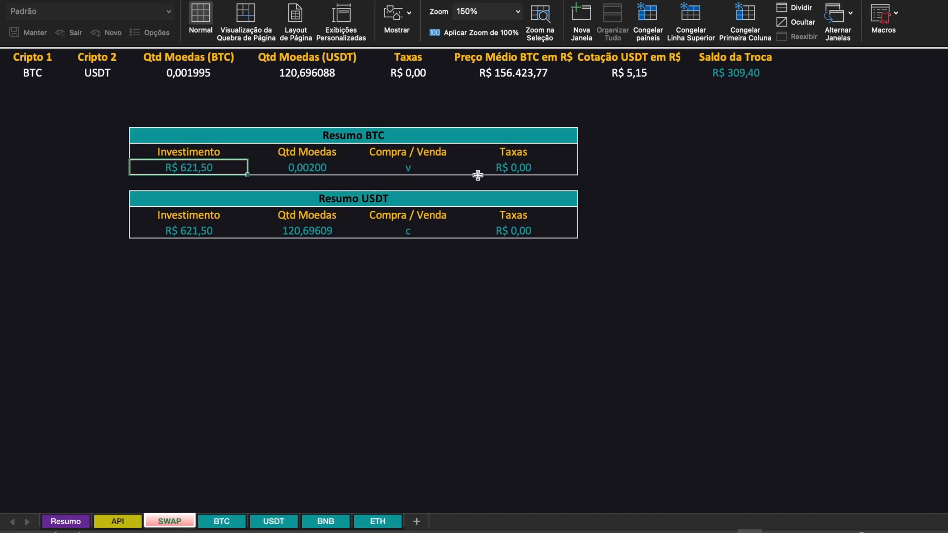
pyautogui.keyDown('shift'); pyautogui.click(514, 170); pyautogui.keyUp('shift')
pyautogui.rightClick(514, 170)
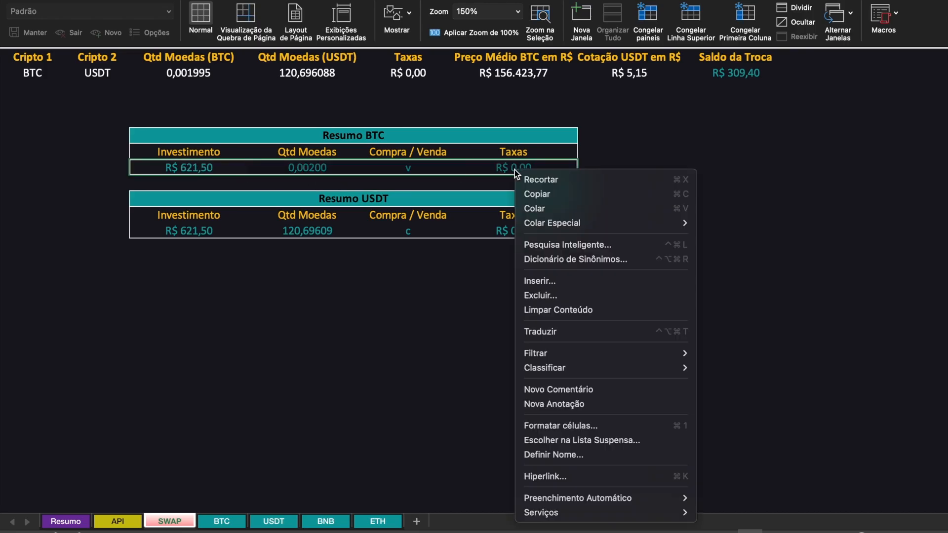
pyautogui.click(540, 191)
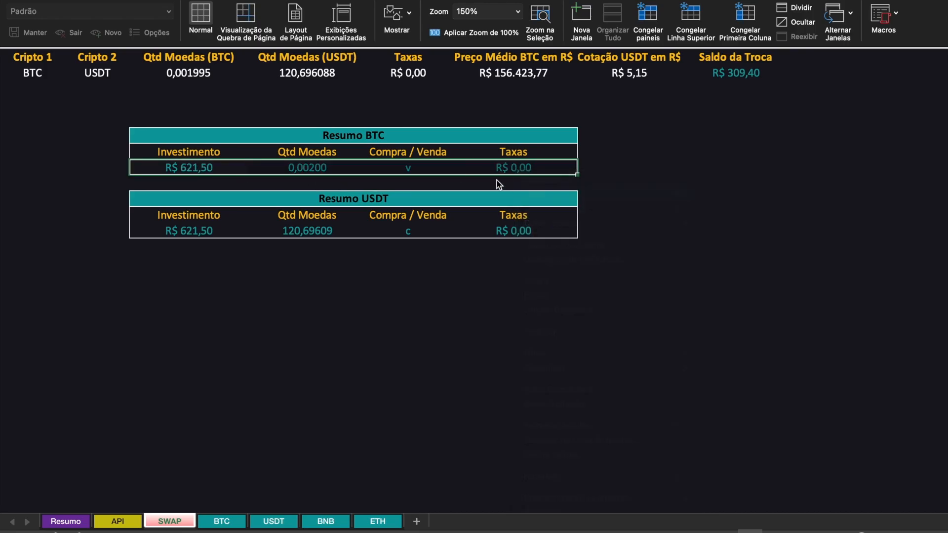
pyautogui.click(223, 521)
pyautogui.click(126, 82)
pyautogui.rightClick(125, 85)
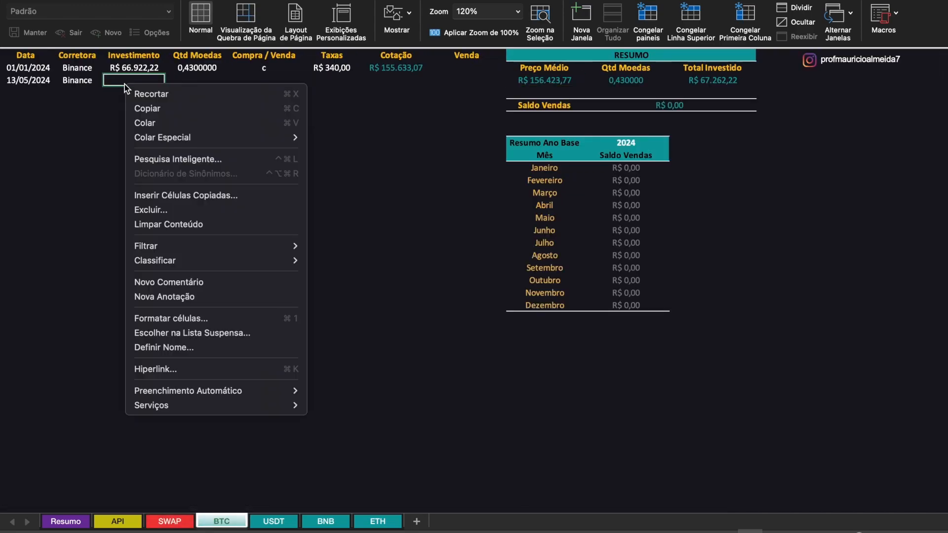
pyautogui.moveTo(244, 138)
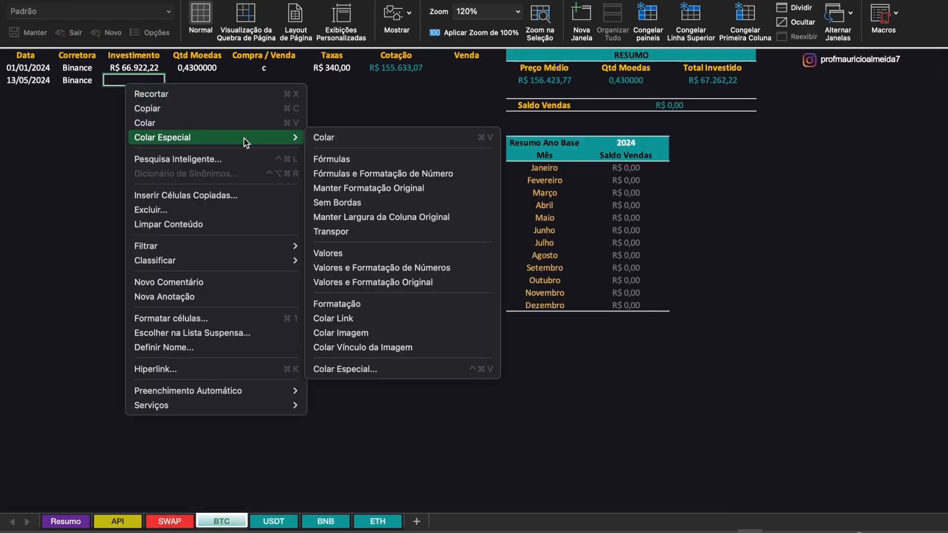
pyautogui.click(338, 253)
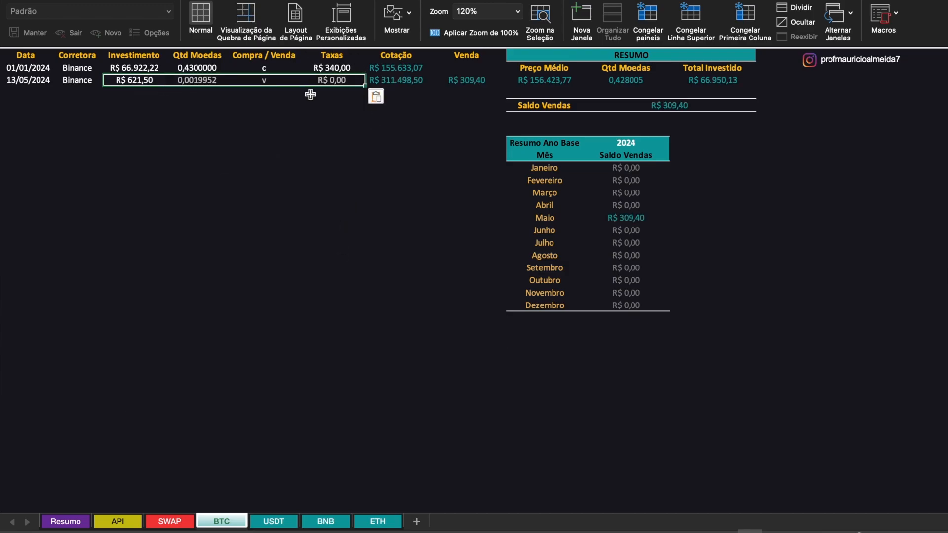
pyautogui.click(468, 94)
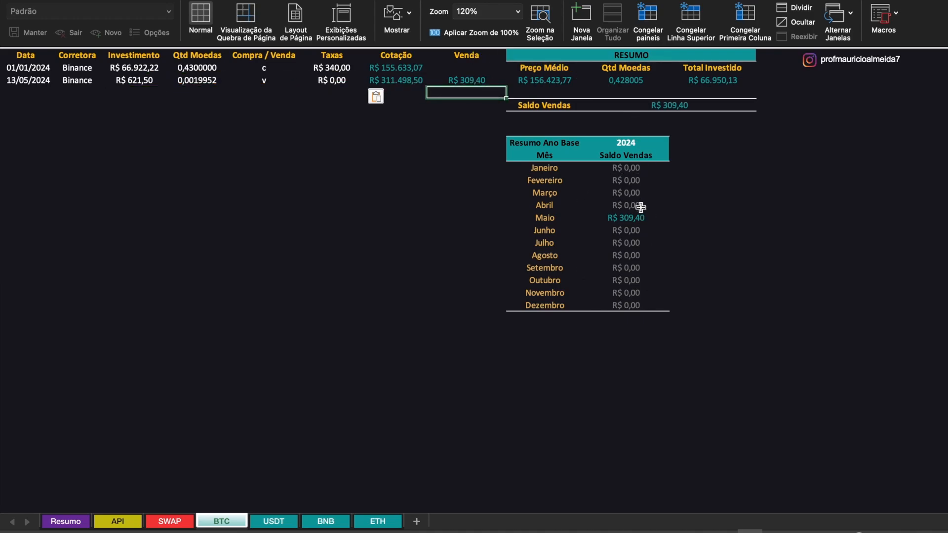
pyautogui.click(637, 218)
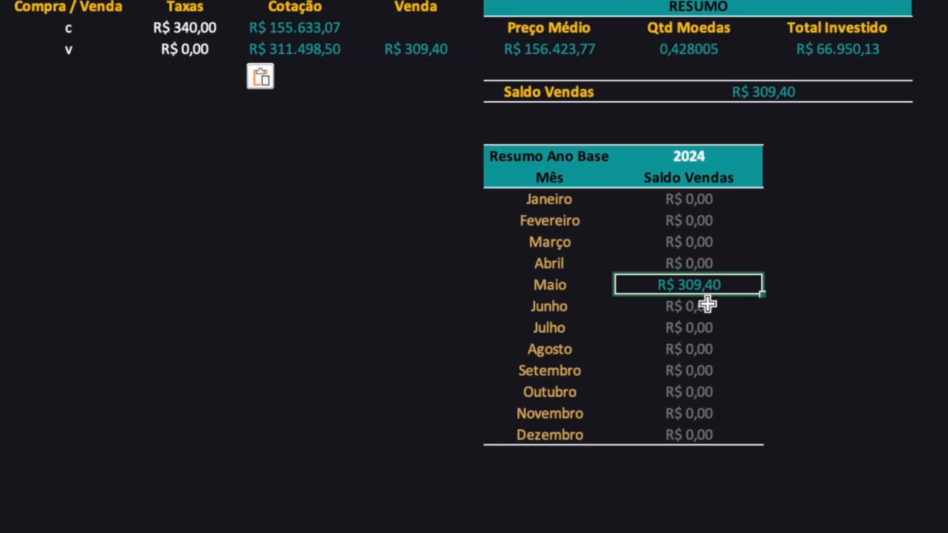
pyautogui.click(432, 55)
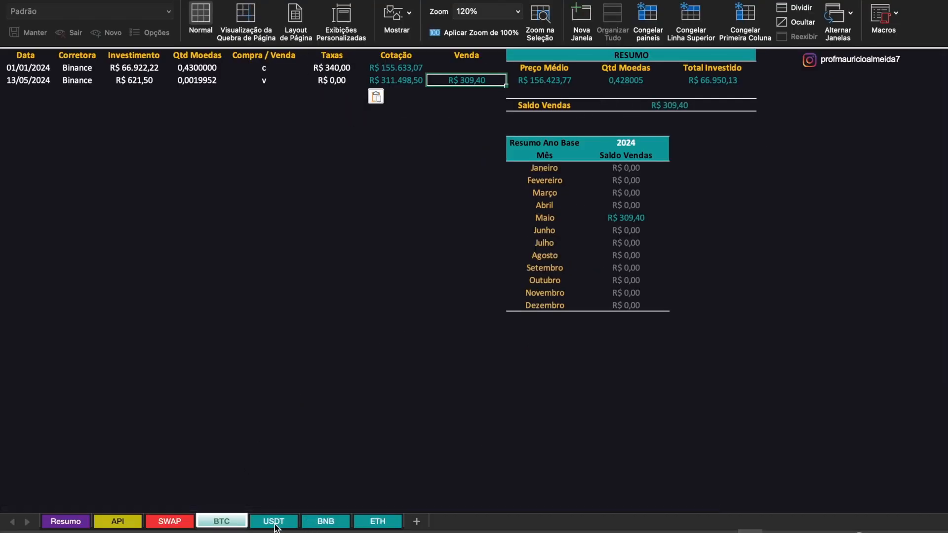
# - Copy the SWAP sheet's Resumo USDT data row and paste it as values into the USDT sheet's 13/05/2024 row, starting at Investimento
pyautogui.click(170, 521)
pyautogui.click(179, 232)
pyautogui.keyDown('shift'); pyautogui.click(525, 231); pyautogui.keyUp('shift')
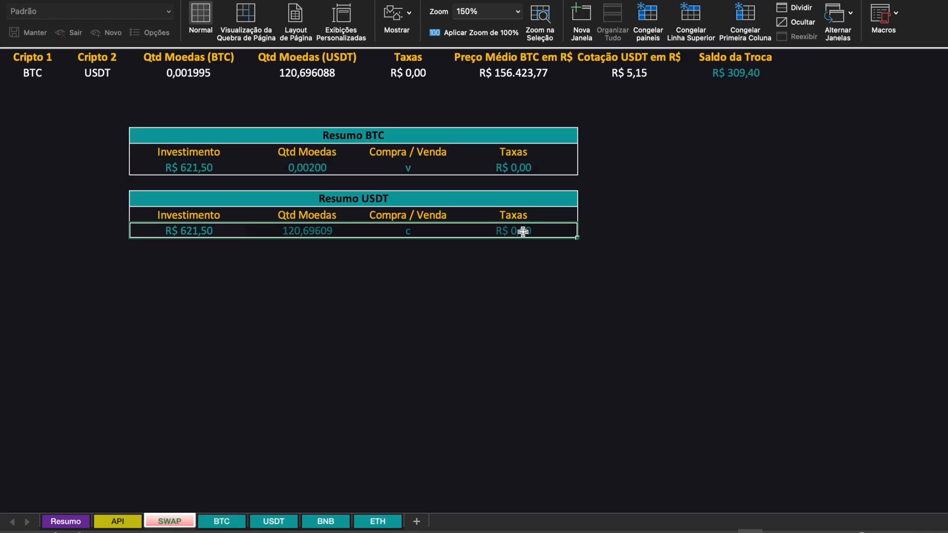
pyautogui.rightClick(525, 230)
pyautogui.click(545, 212)
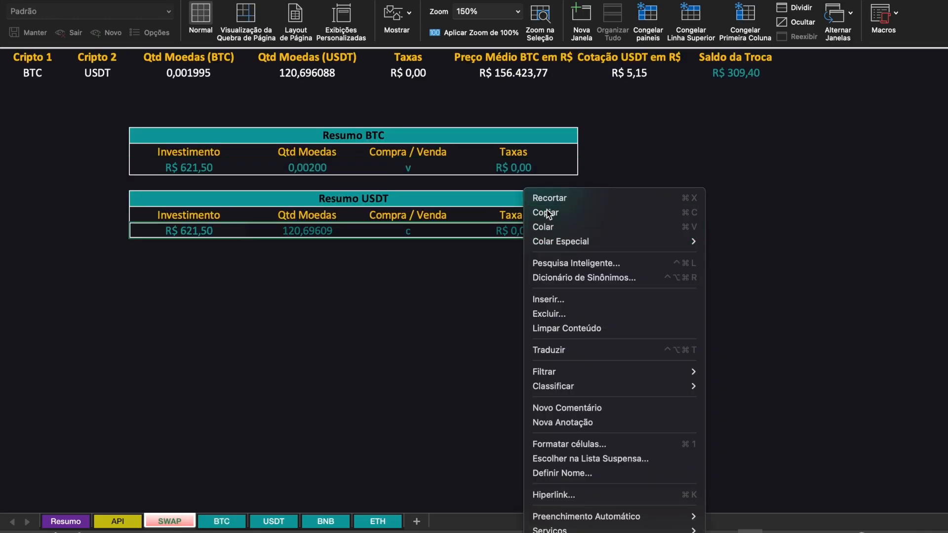
pyautogui.click(271, 521)
pyautogui.click(127, 69)
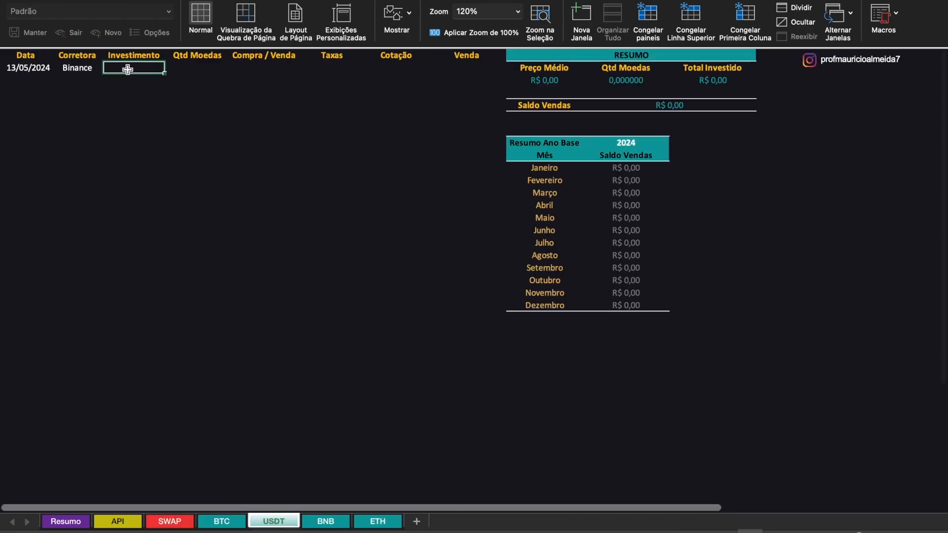
pyautogui.rightClick(127, 70)
pyautogui.moveTo(227, 126)
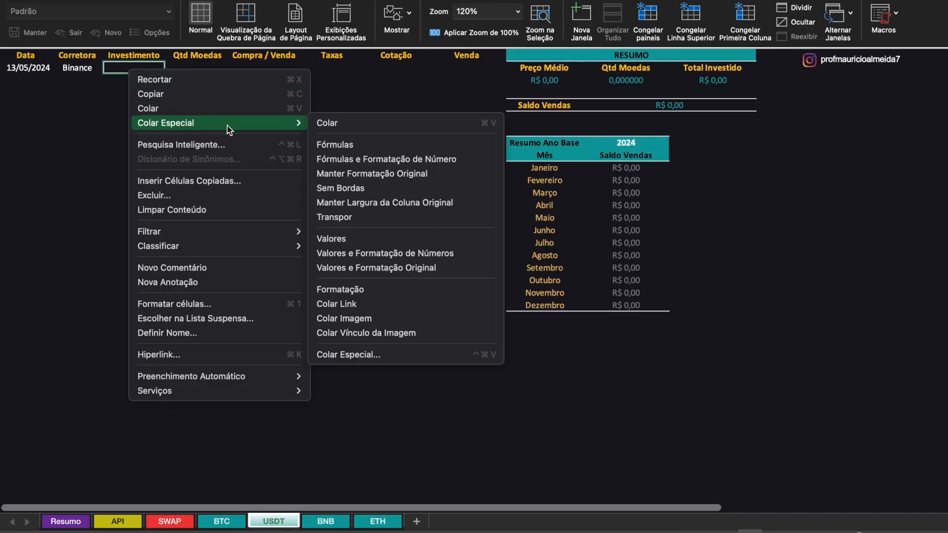
pyautogui.click(345, 239)
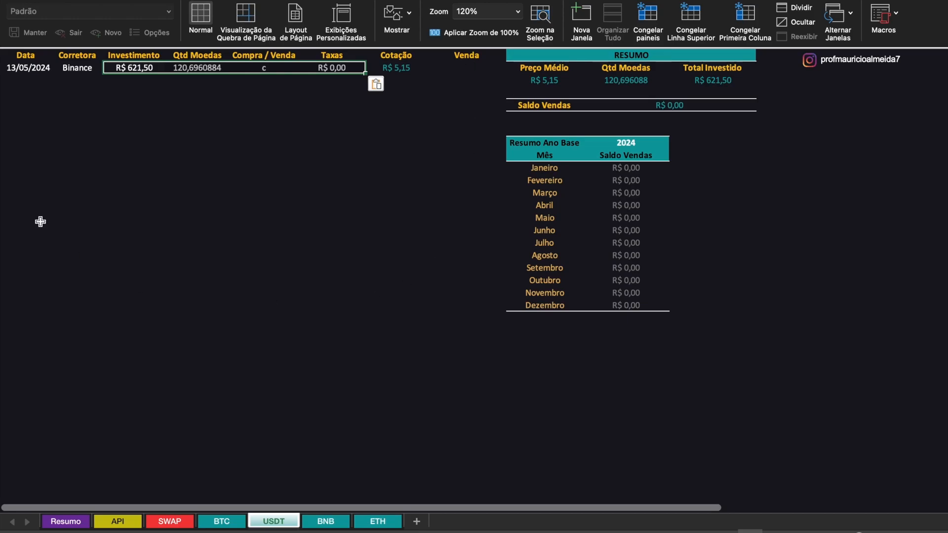
pyautogui.click(185, 129)
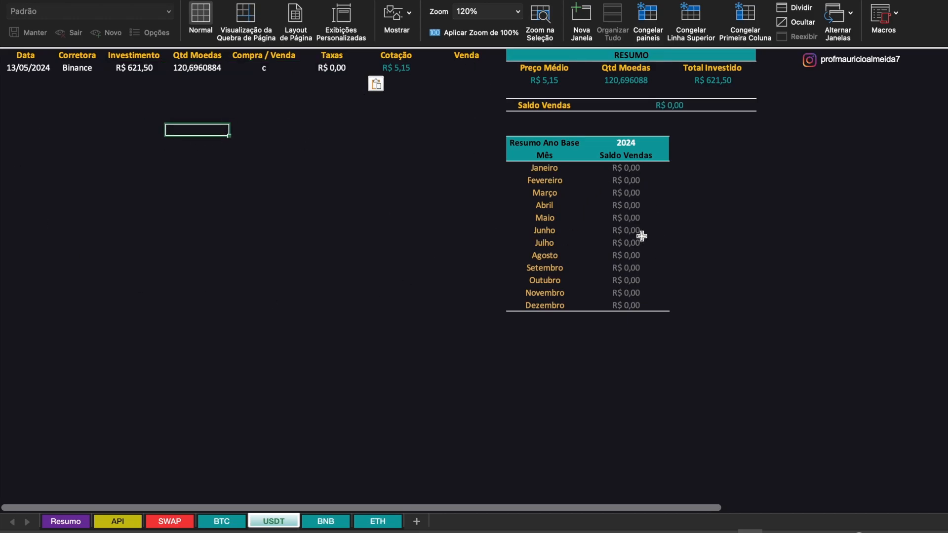
# - Review the SWAP and BTC sheets, and open the Bitcoin dashboard on the Resumo sheet
pyautogui.click(170, 521)
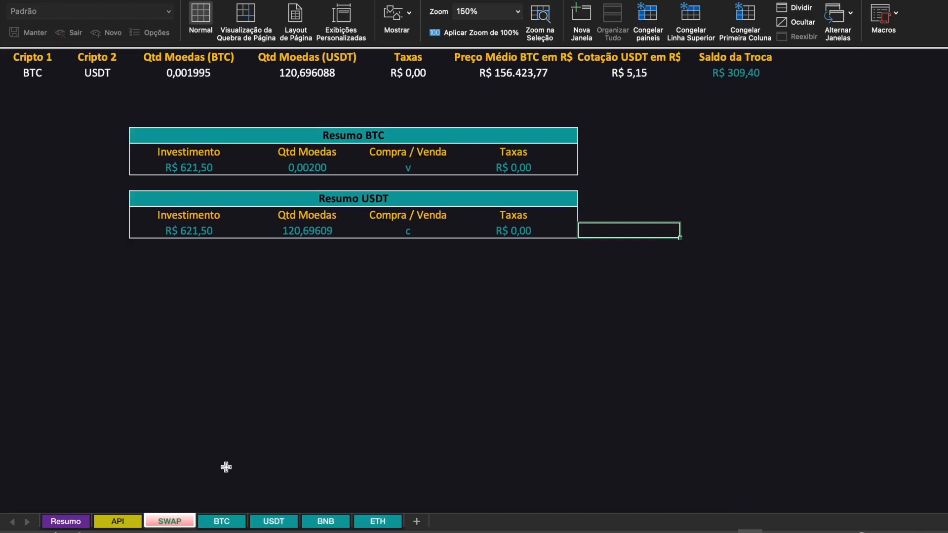
pyautogui.click(220, 522)
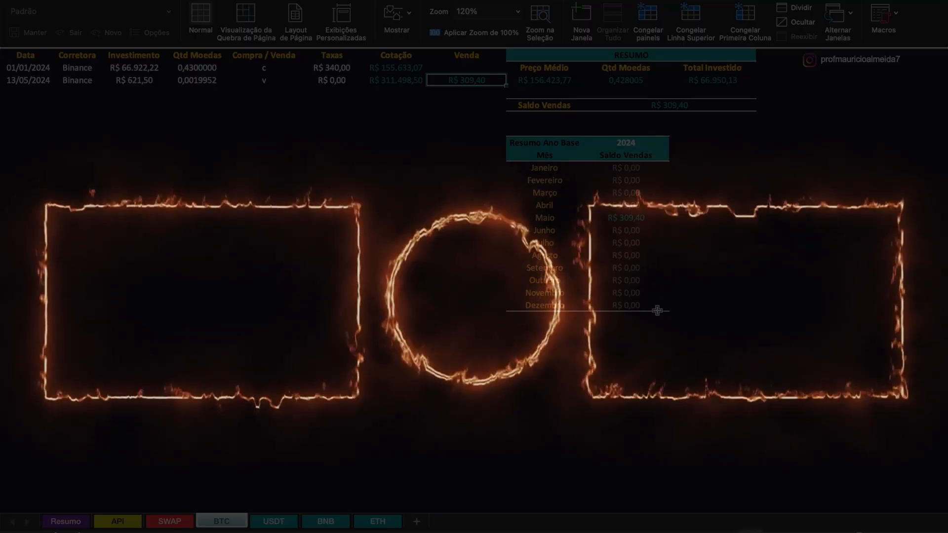
pyautogui.click(69, 522)
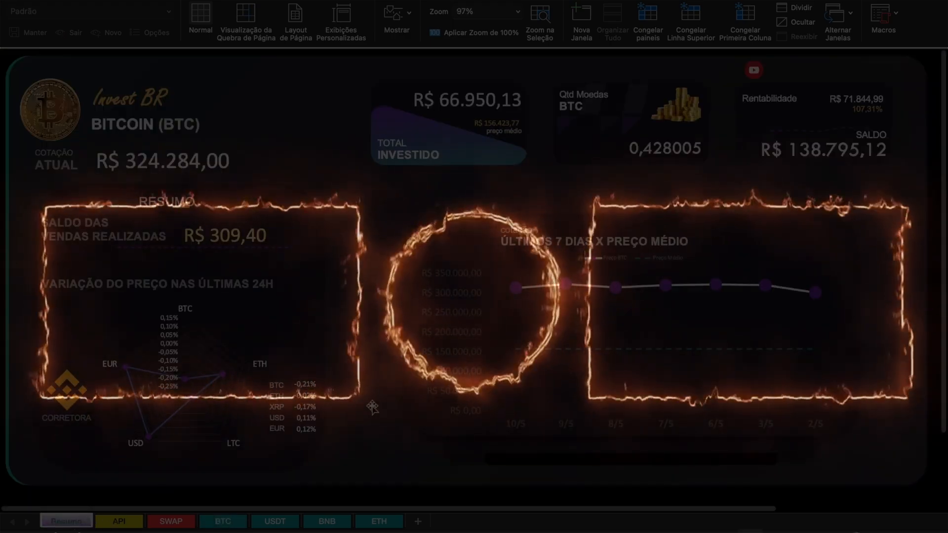